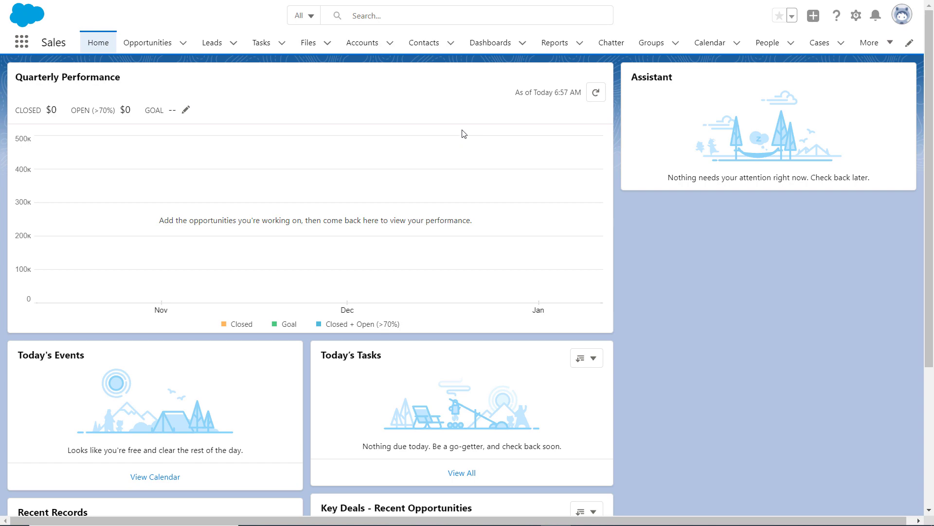
# Switch the Contacts list from Recently Viewed to the Golfers list view of 16 contacts.
pyautogui.click(431, 45)
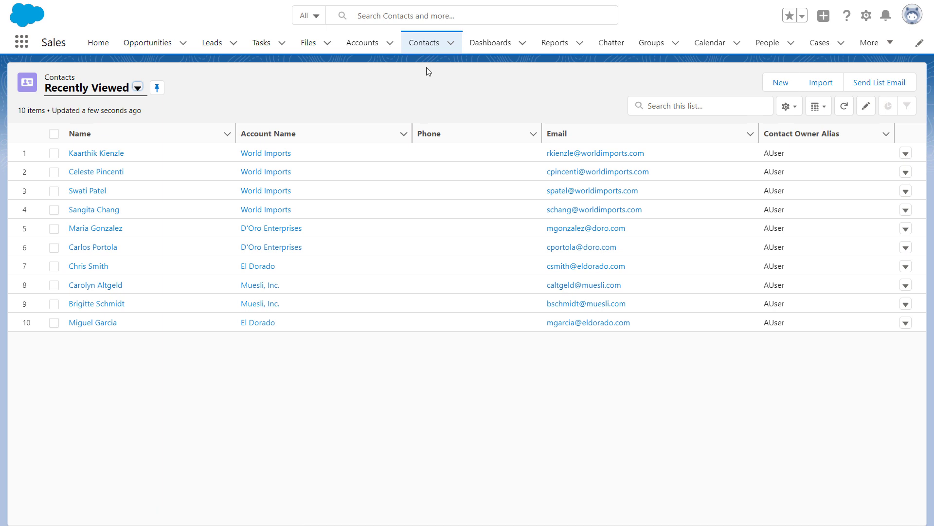
pyautogui.click(137, 88)
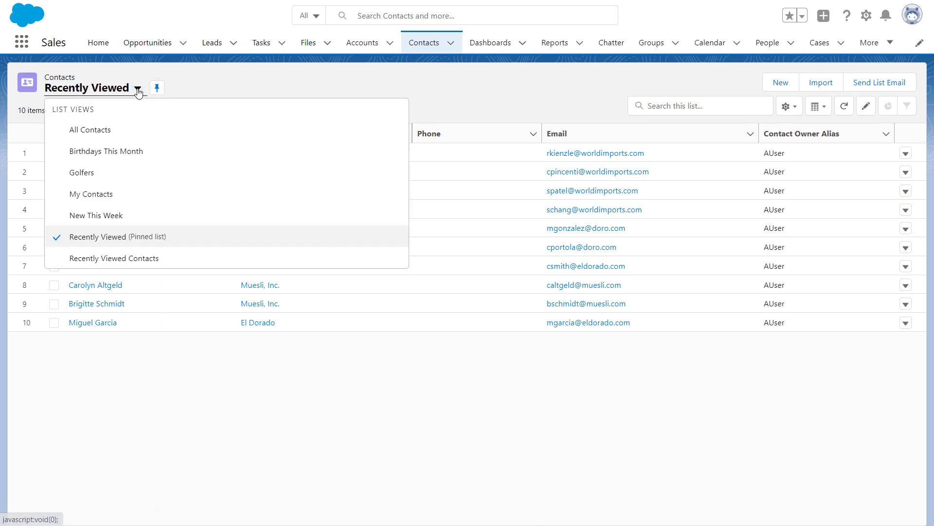
pyautogui.click(120, 170)
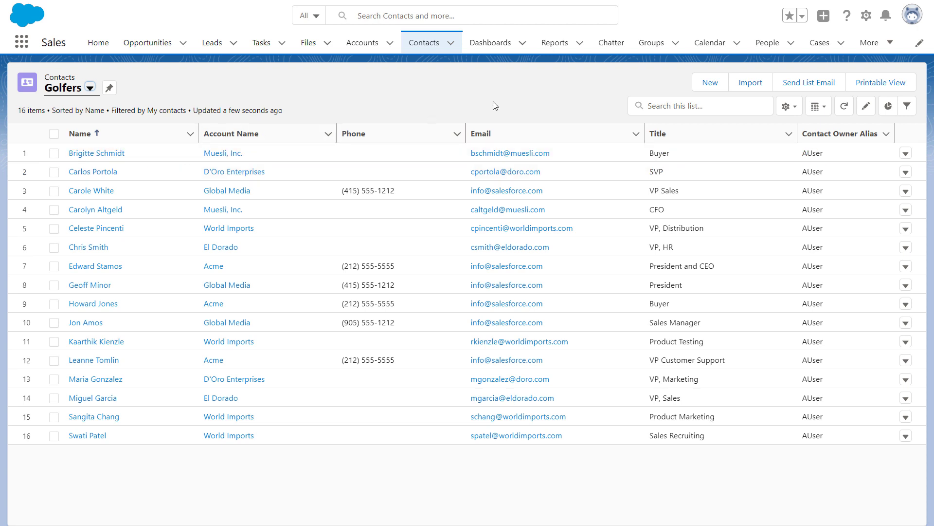
# Open My Email Settings to review the outgoing name, return address, Automatic Bcc and composer.
pyautogui.click(912, 20)
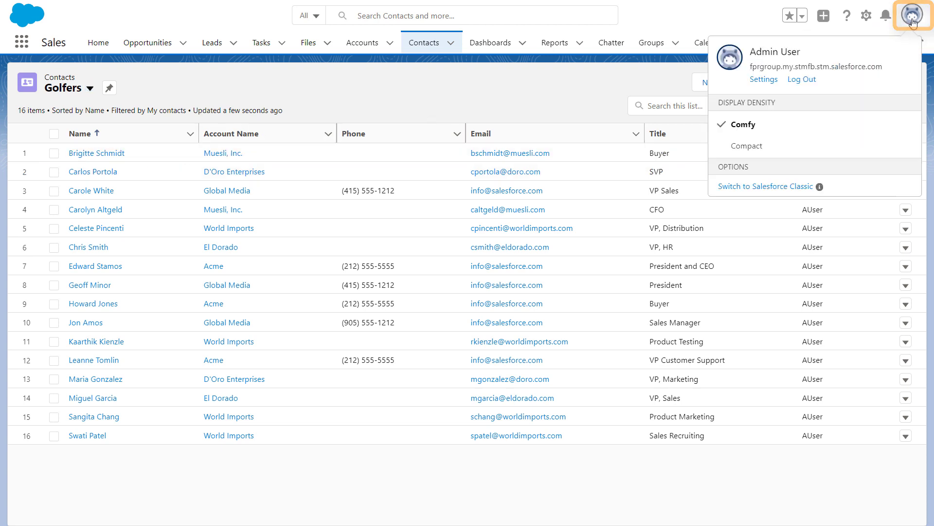
pyautogui.click(768, 83)
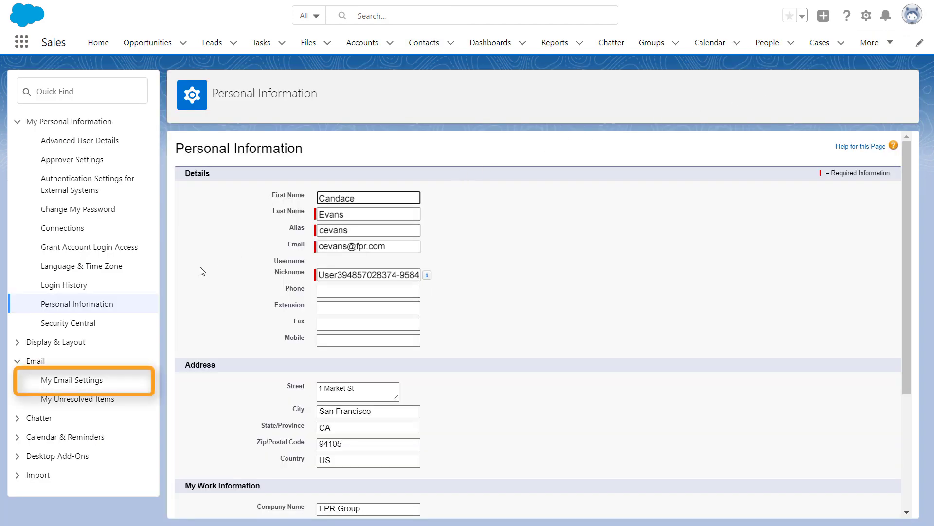
pyautogui.click(92, 385)
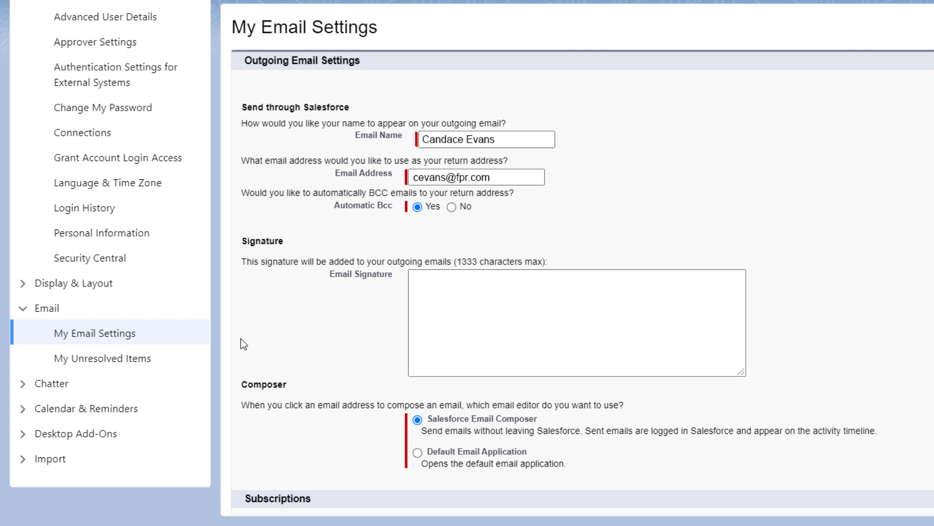
pyautogui.scroll(-2, 241, 341)
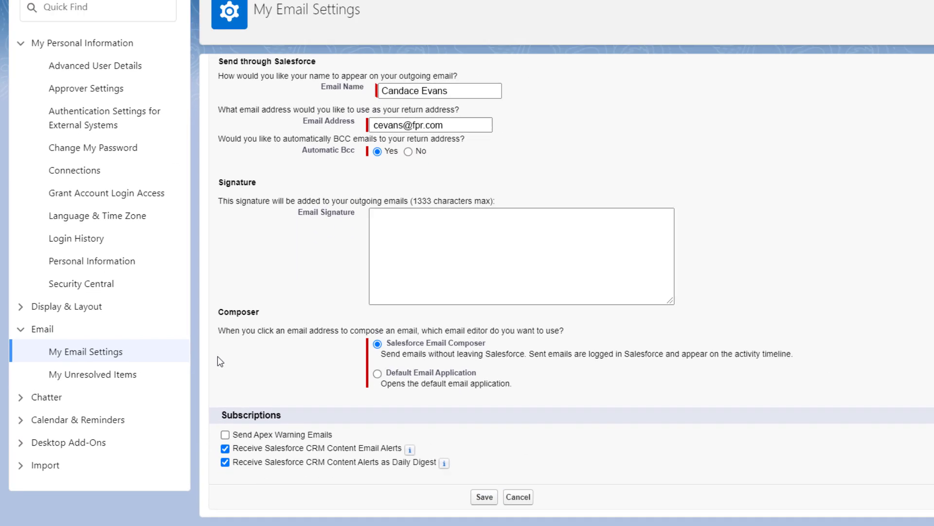
pyautogui.scroll(2, 218, 357)
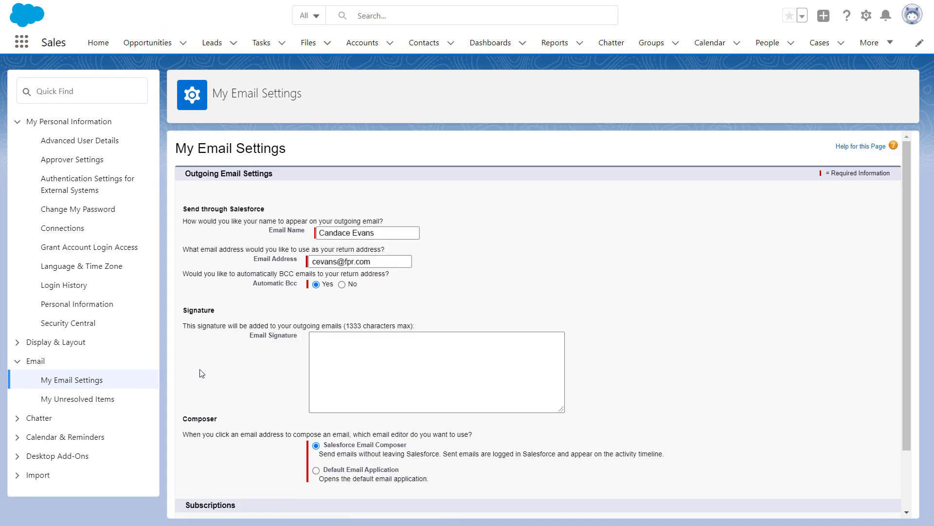
# Back on the Golfers contacts, select the contacts in rows 2, 3, 5, 8, 10 and 11.
pyautogui.click(443, 50)
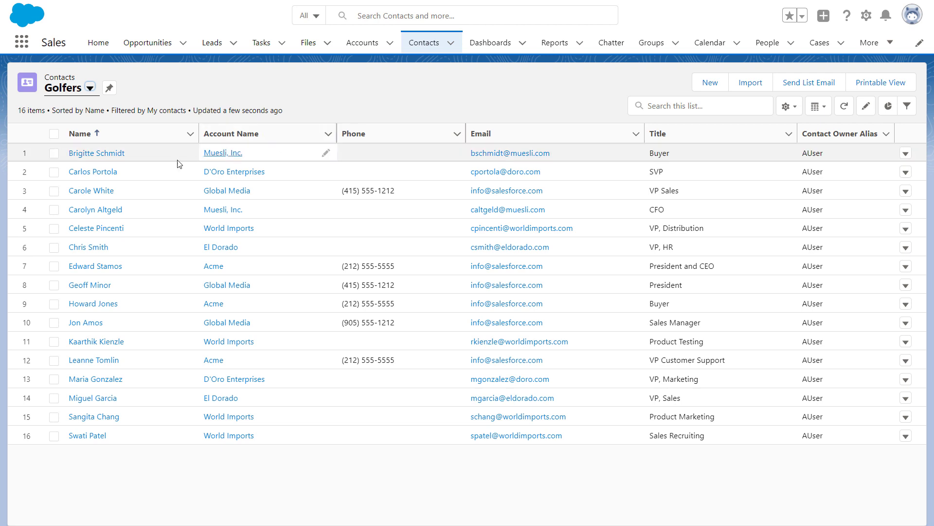
pyautogui.click(54, 173)
pyautogui.click(55, 192)
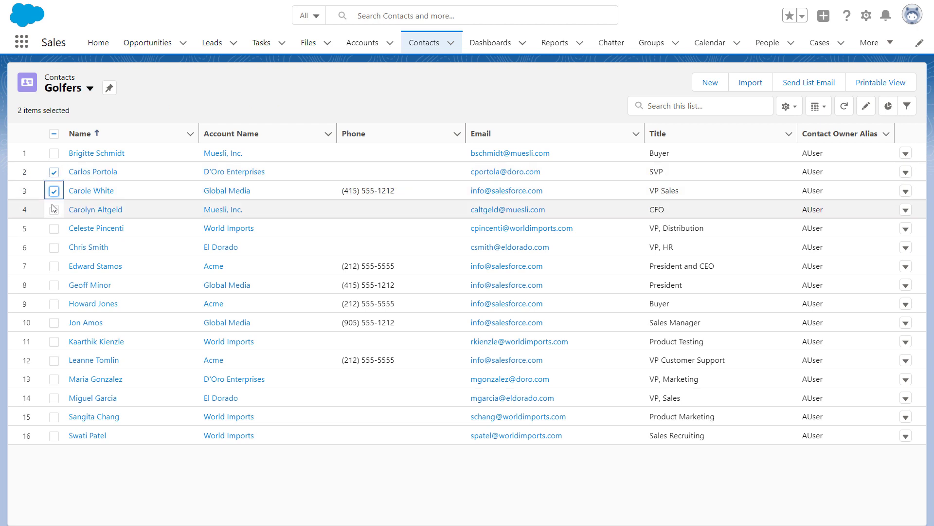
pyautogui.click(53, 229)
pyautogui.click(53, 285)
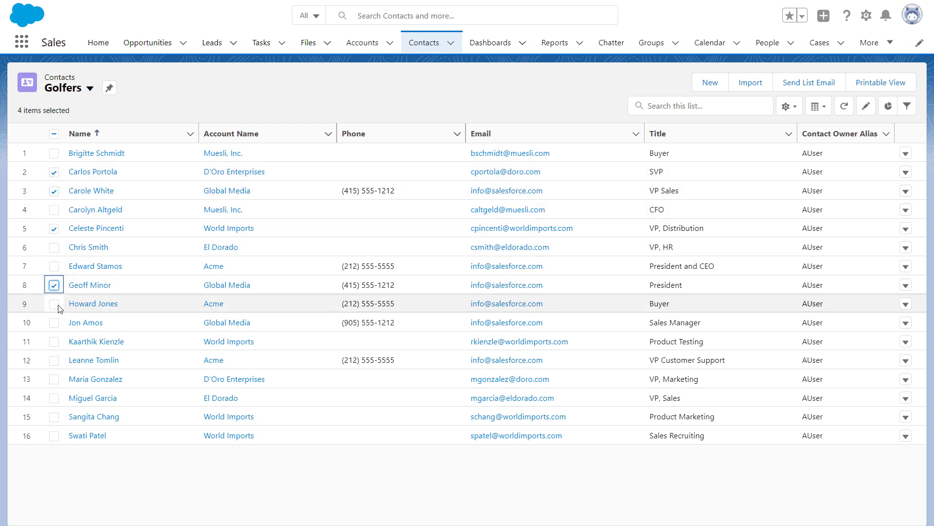
pyautogui.click(54, 322)
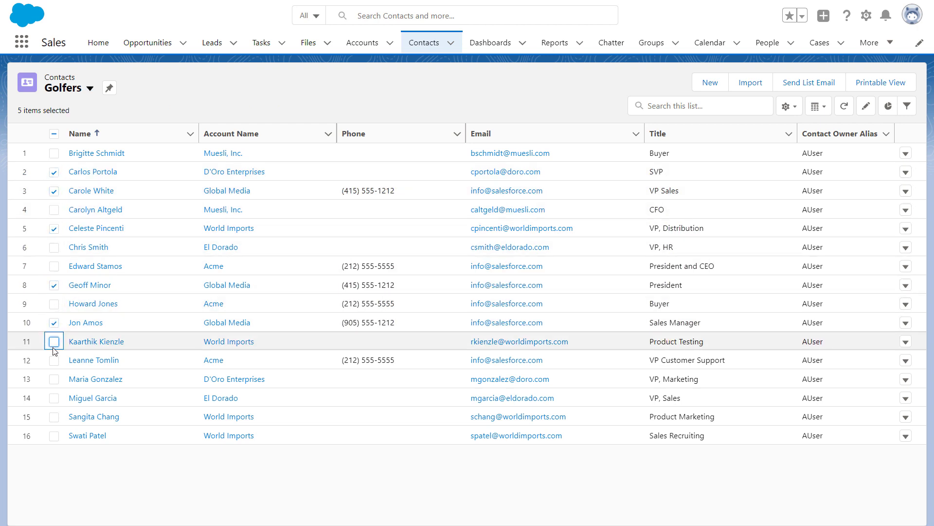
pyautogui.click(54, 343)
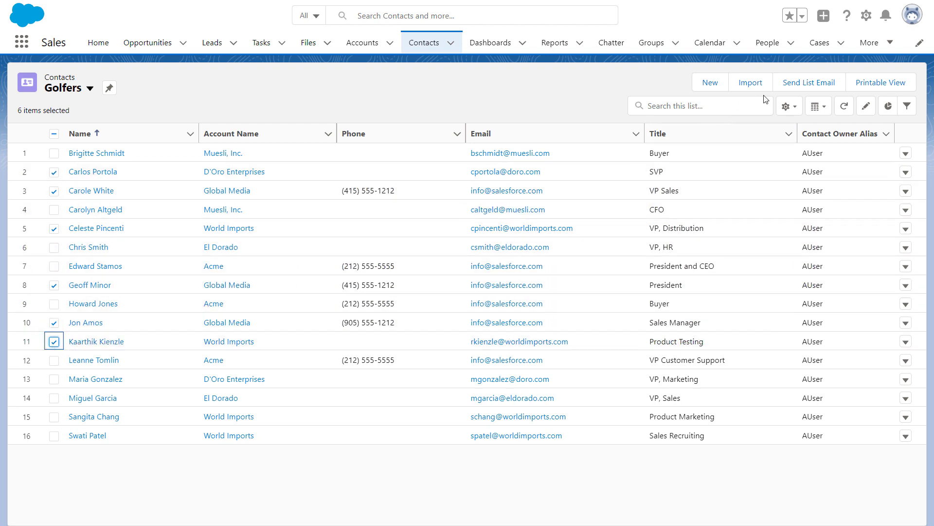
# Start a list email to the six selected Golfers and apply the PFR Group Golf Tournament template.
pyautogui.click(791, 90)
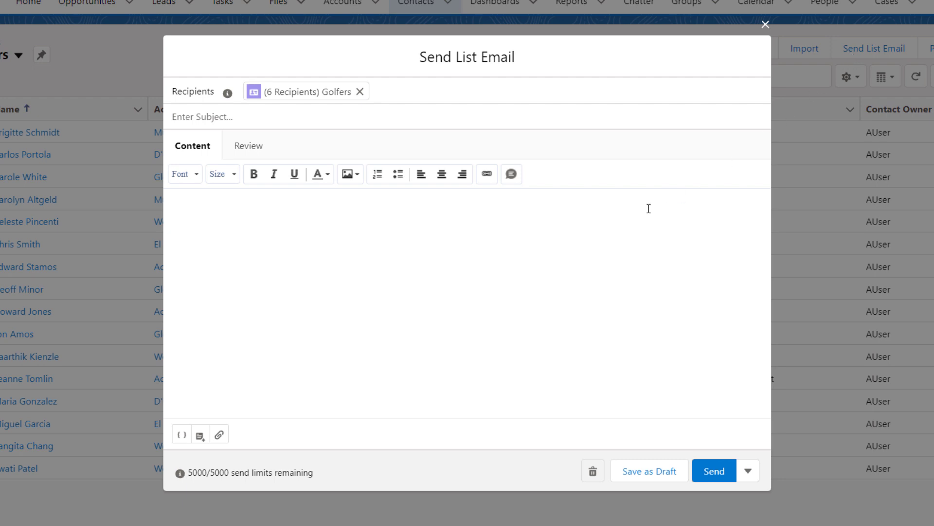
pyautogui.click(200, 435)
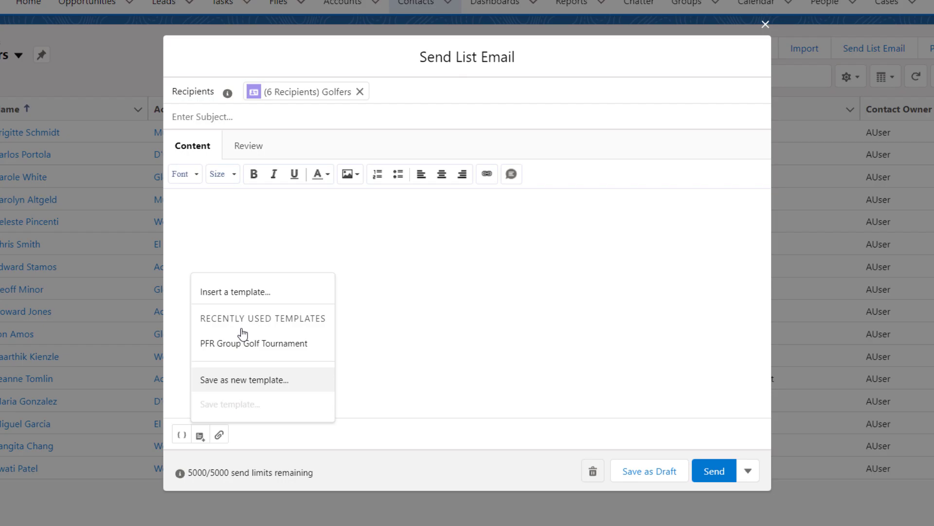
pyautogui.click(241, 293)
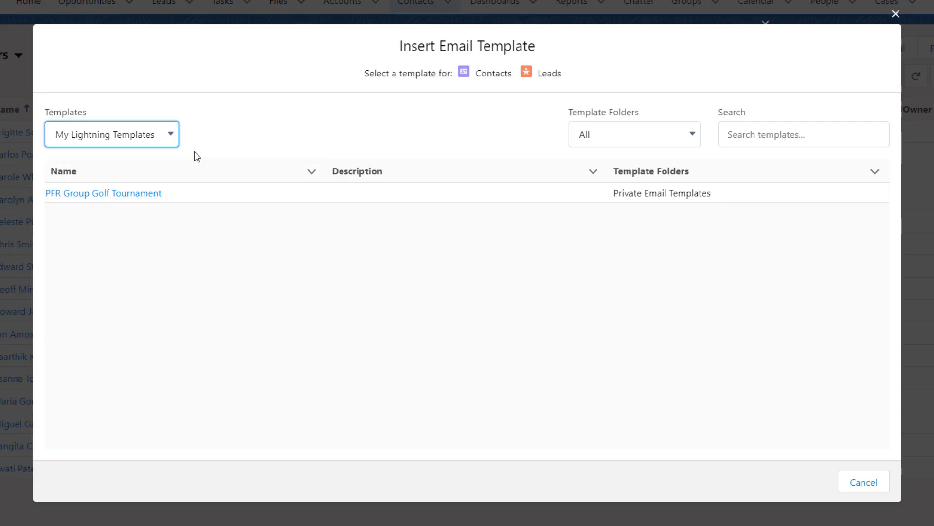
pyautogui.click(170, 136)
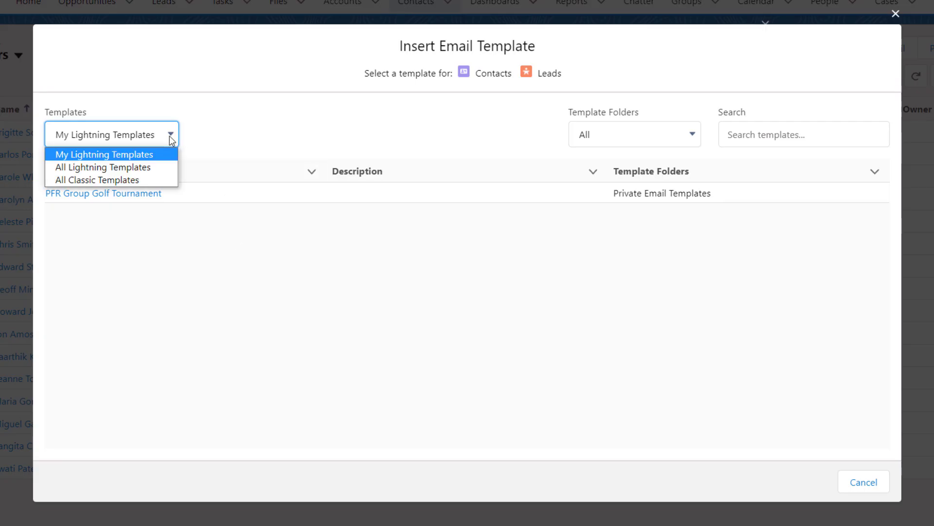
pyautogui.click(169, 136)
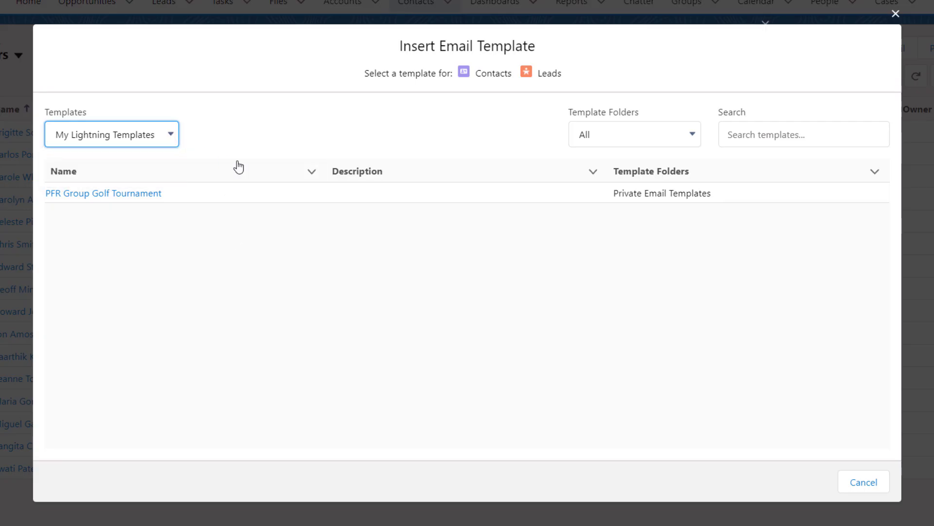
pyautogui.click(849, 480)
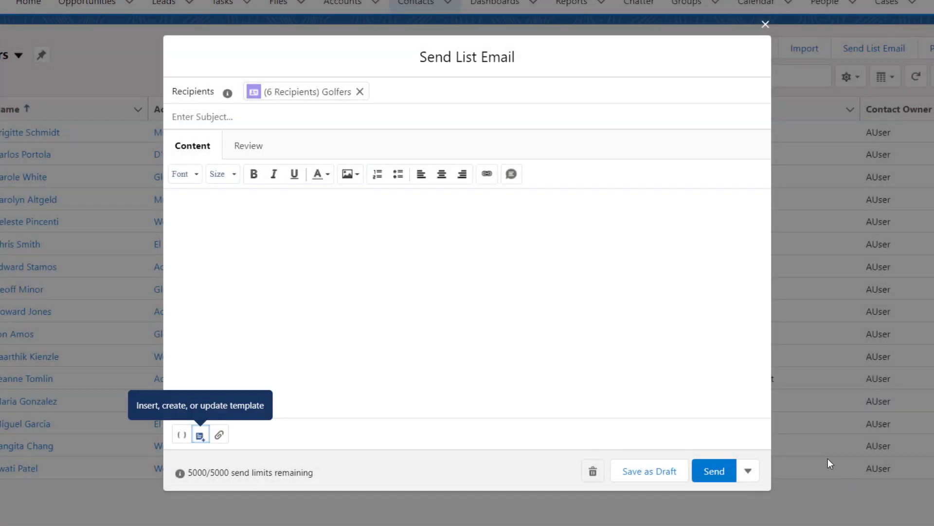
pyautogui.click(200, 436)
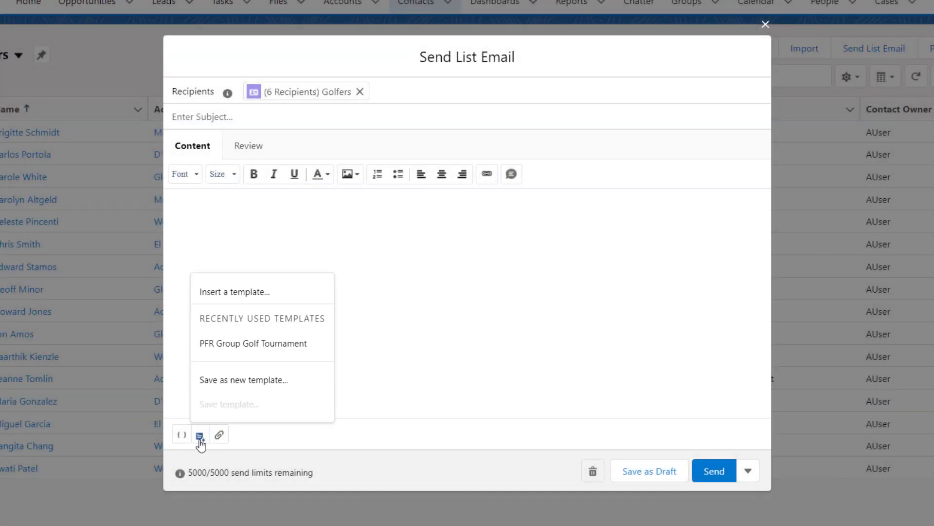
pyautogui.click(253, 344)
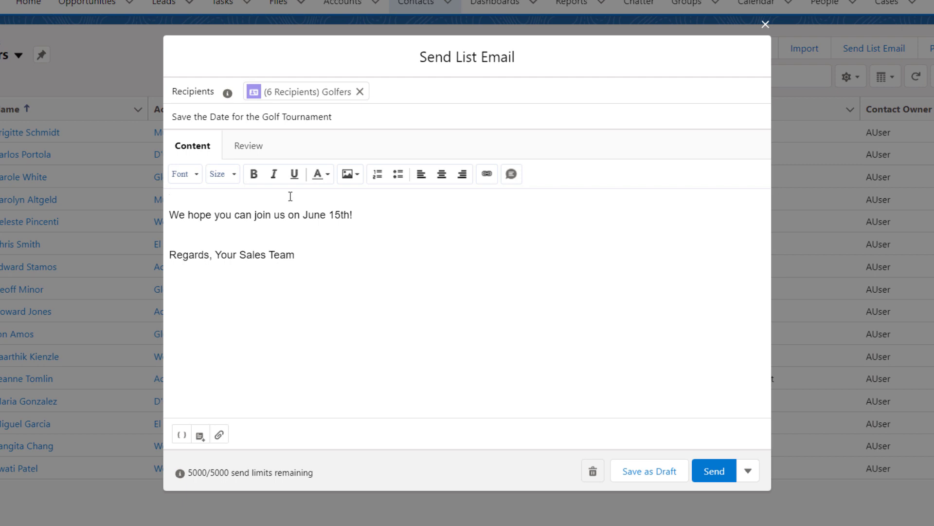
# Begin the greeting with 'Dear' and pick the Recipient First Name merge field.
pyautogui.write('Dear')
pyautogui.click(182, 435)
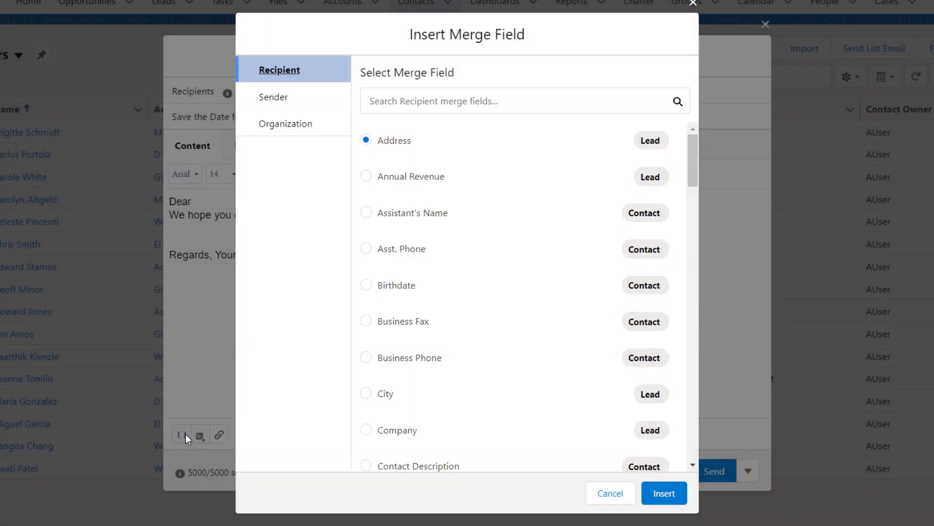
pyautogui.scroll(-7, 518, 312)
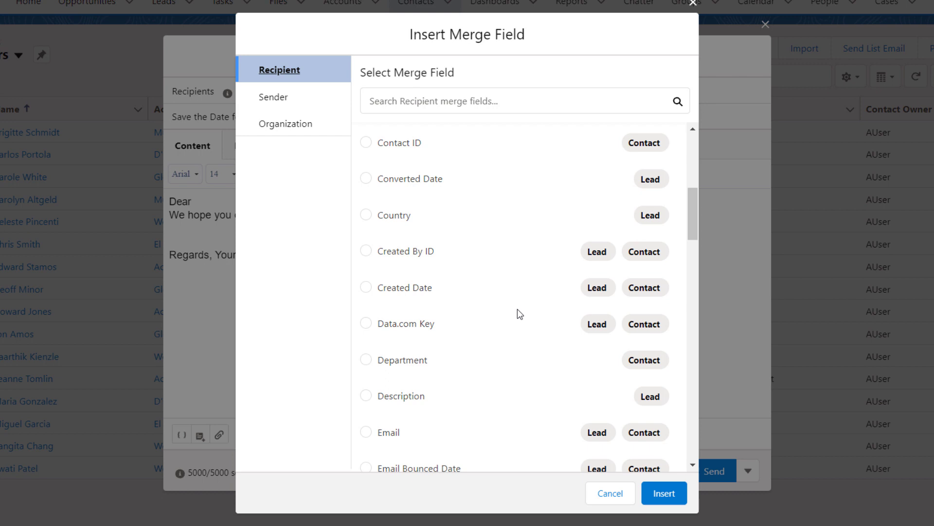
pyautogui.scroll(-4, 518, 309)
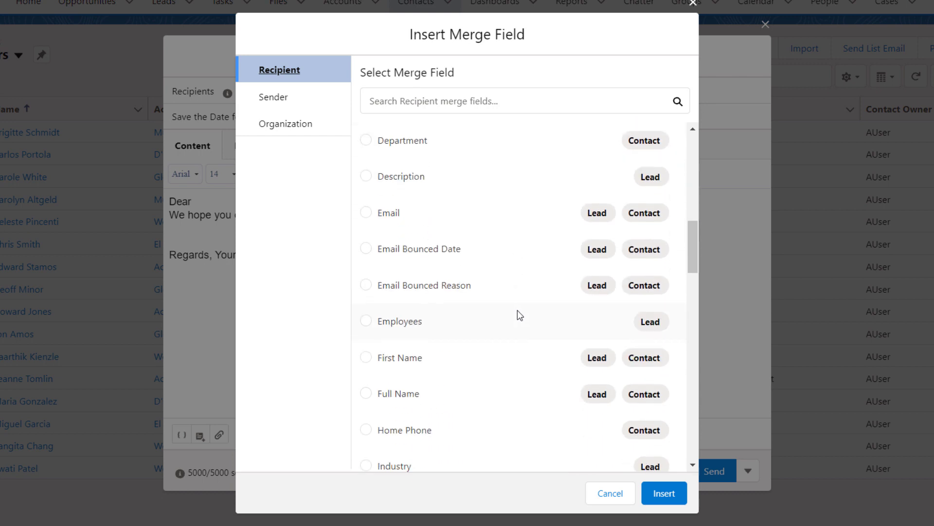
pyautogui.click(366, 358)
# Insert the First Name merge field after Dear, add a comma, and tidy the blank lines.
pyautogui.click(663, 495)
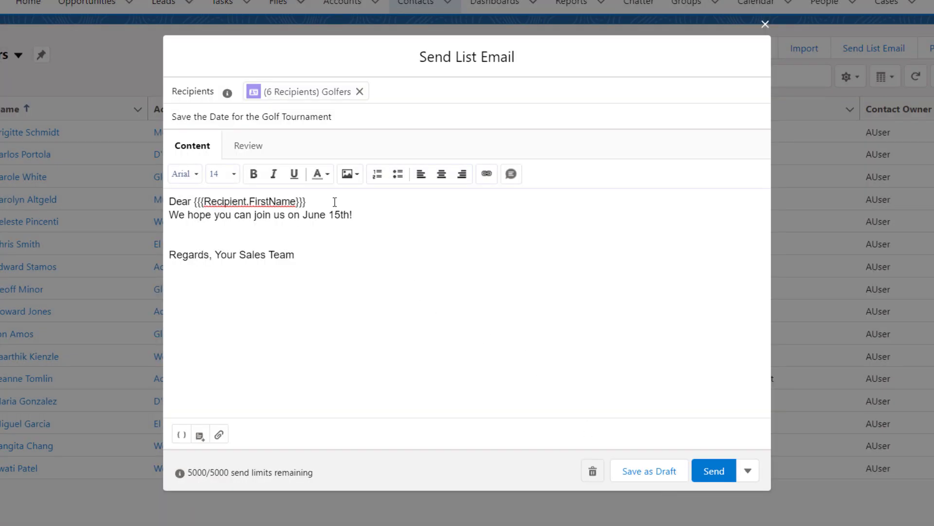
pyautogui.write(',')
pyautogui.press('Return')
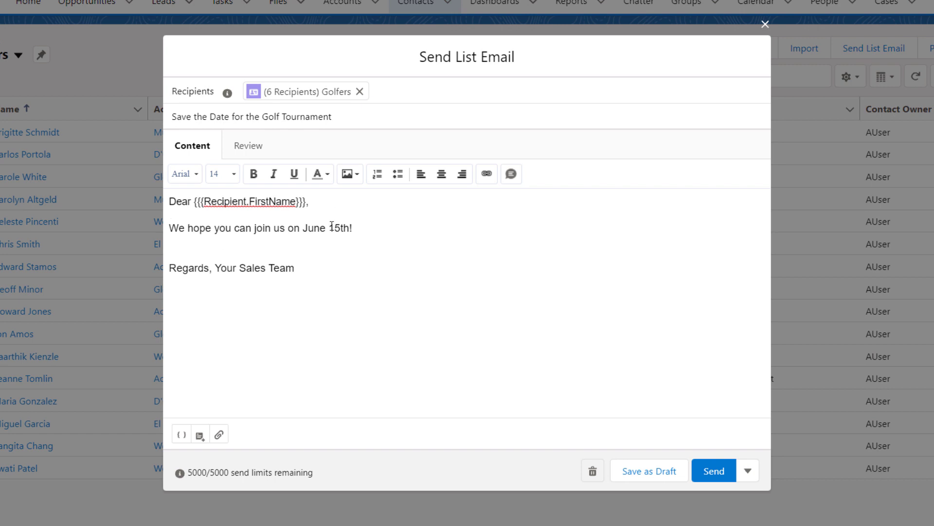
pyautogui.press('BackSpace')
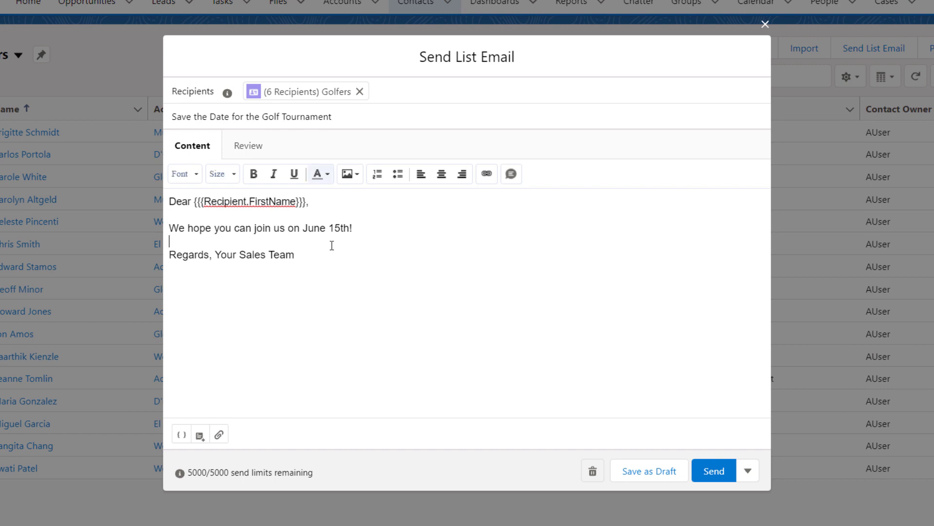
# Attach the TeeItUp file to the list email.
pyautogui.click(219, 435)
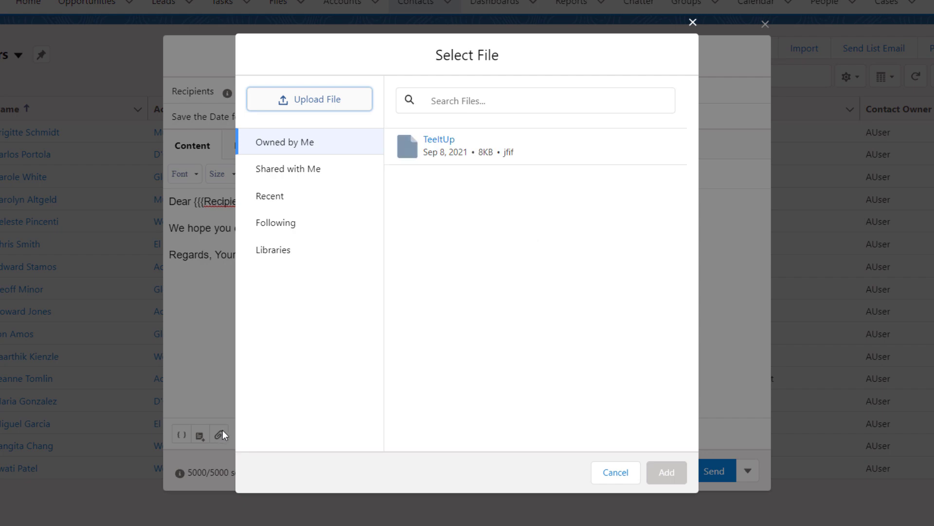
pyautogui.click(471, 156)
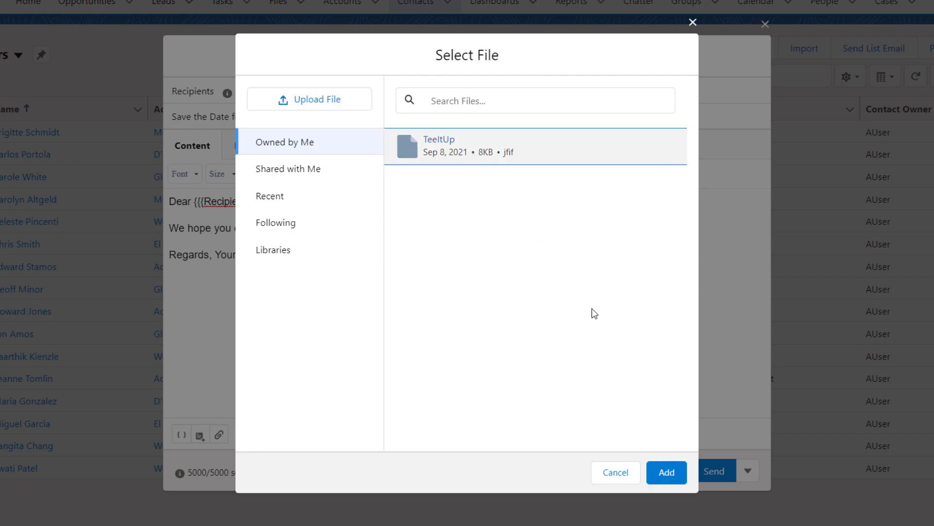
pyautogui.click(665, 470)
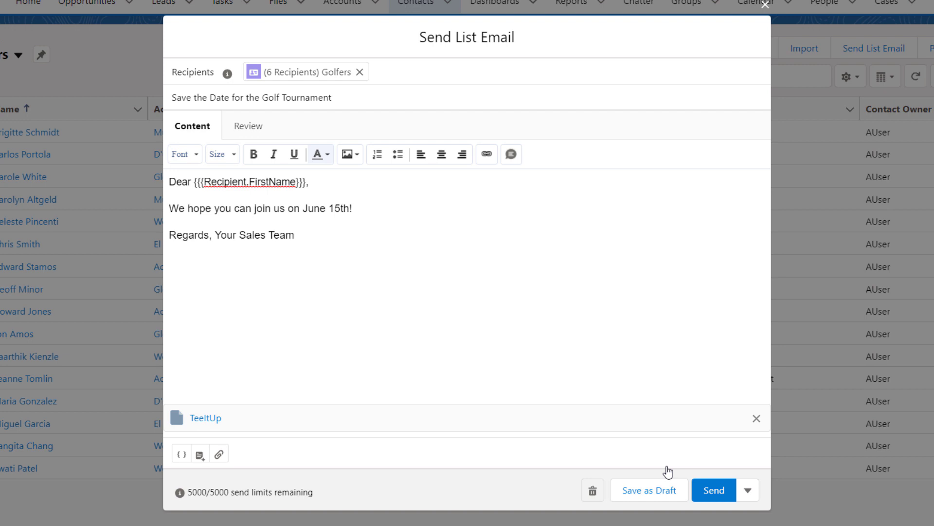
pyautogui.click(199, 455)
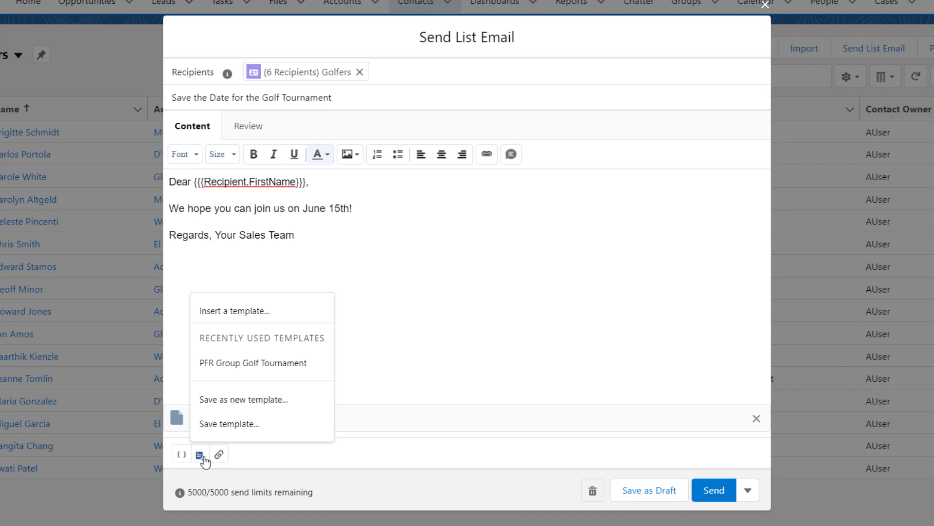
# Preview the personalised greeting for the second to fourth recipients, then send to all six Golfers.
pyautogui.click(294, 460)
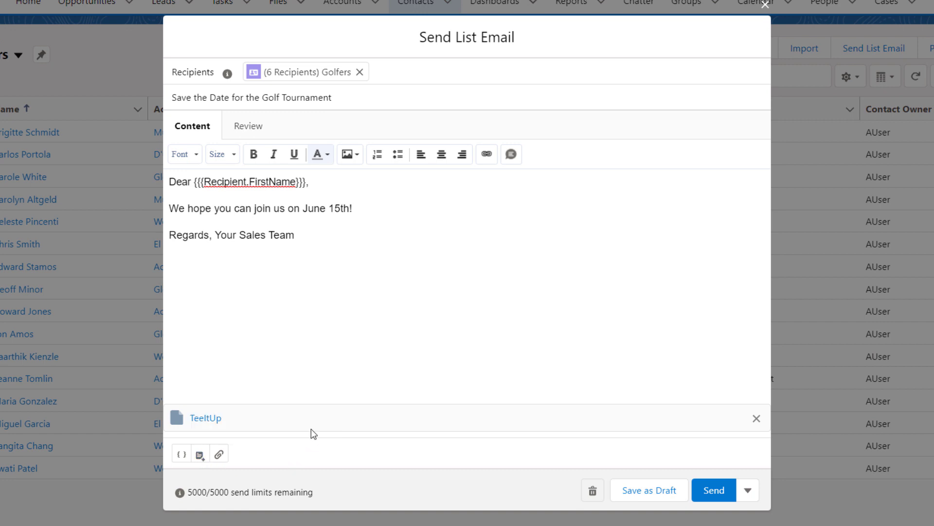
pyautogui.click(250, 125)
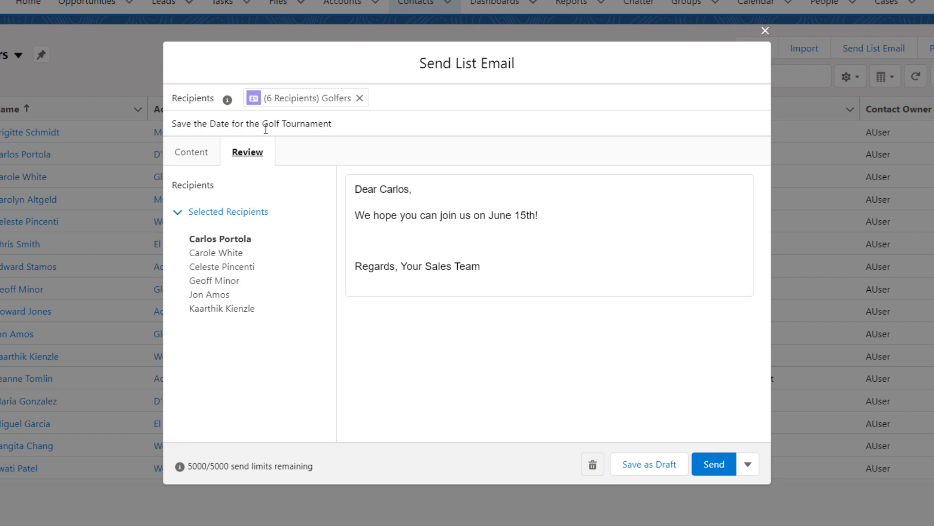
pyautogui.click(219, 253)
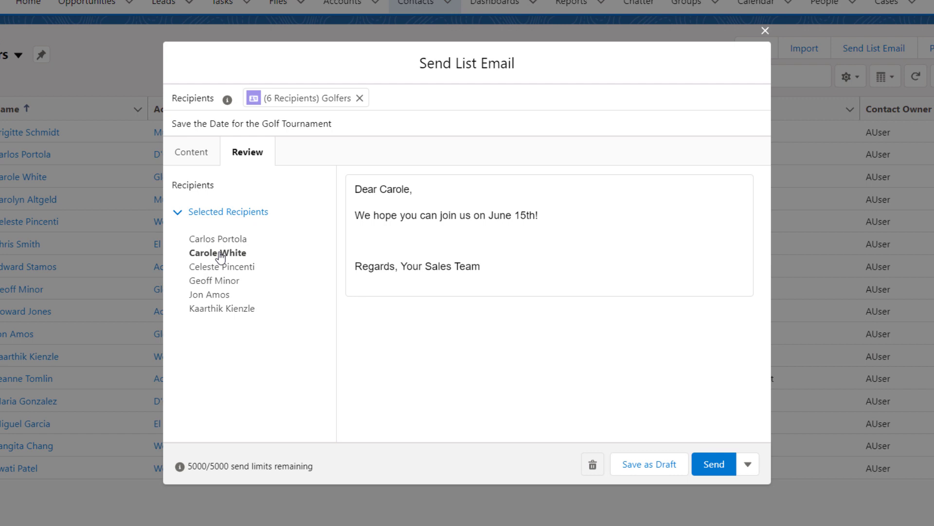
pyautogui.click(221, 267)
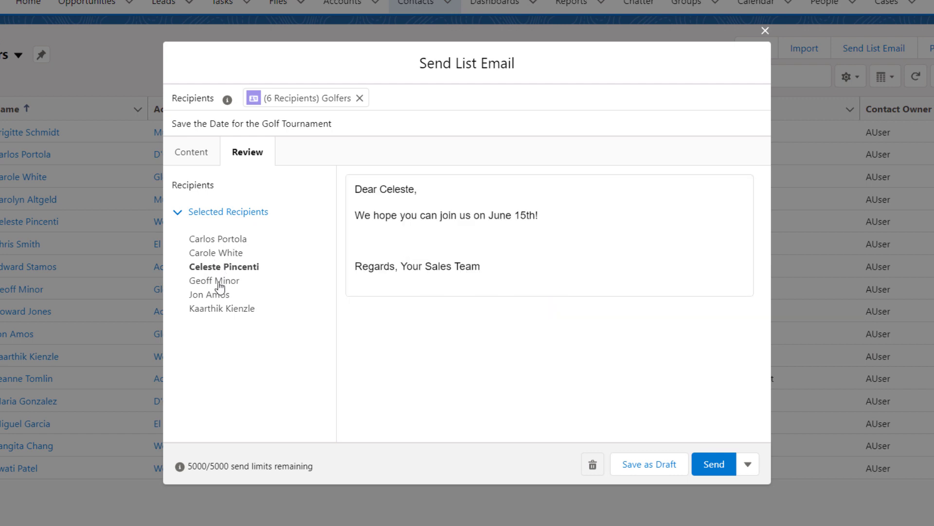
pyautogui.click(220, 282)
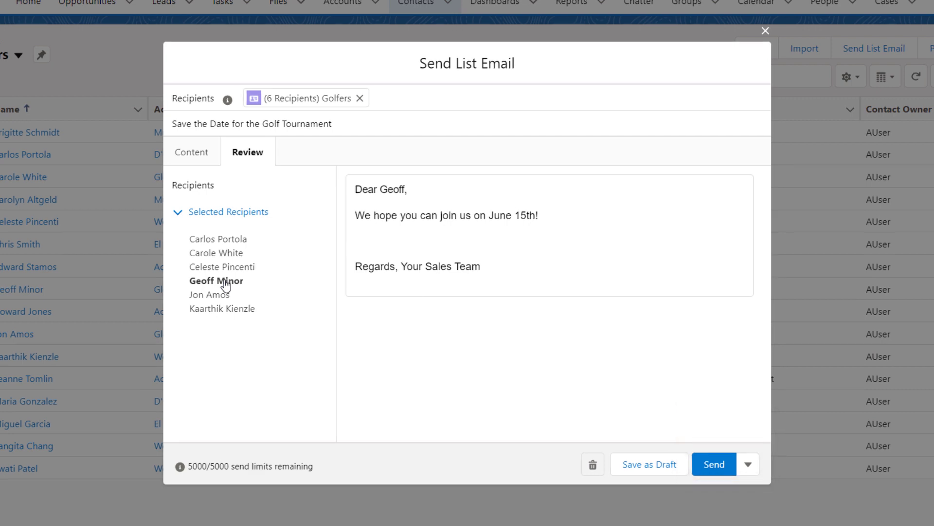
pyautogui.click(703, 467)
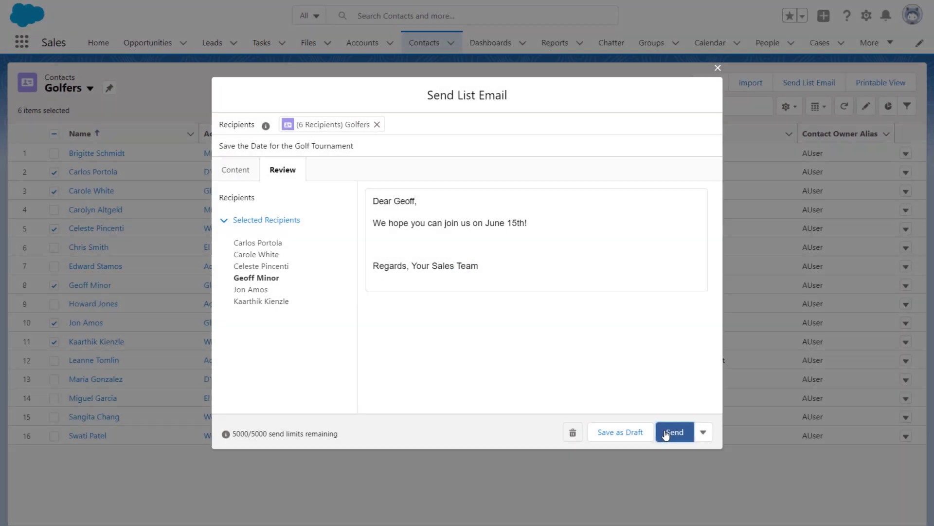
pyautogui.click(667, 433)
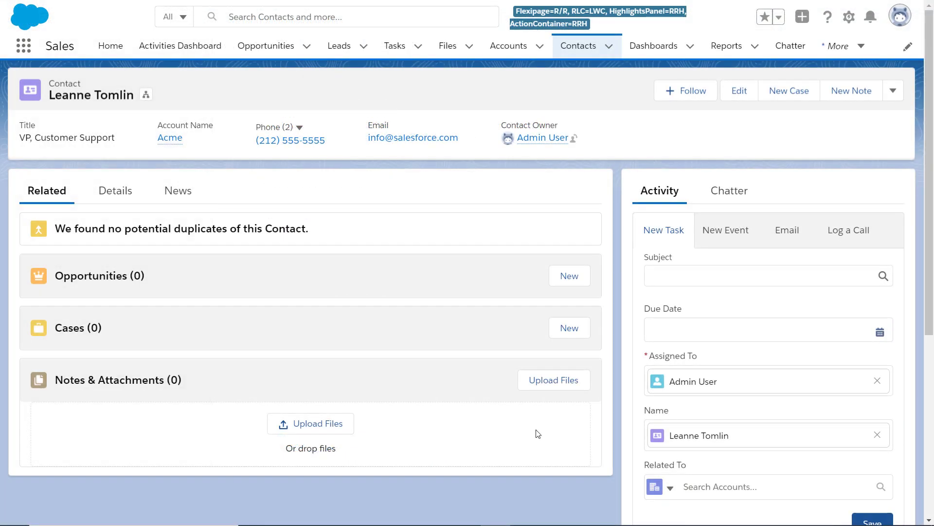
# Scroll the contact's activity timeline to the 'Save the Date' list email sent today at 7:00 AM.
pyautogui.click(930, 502)
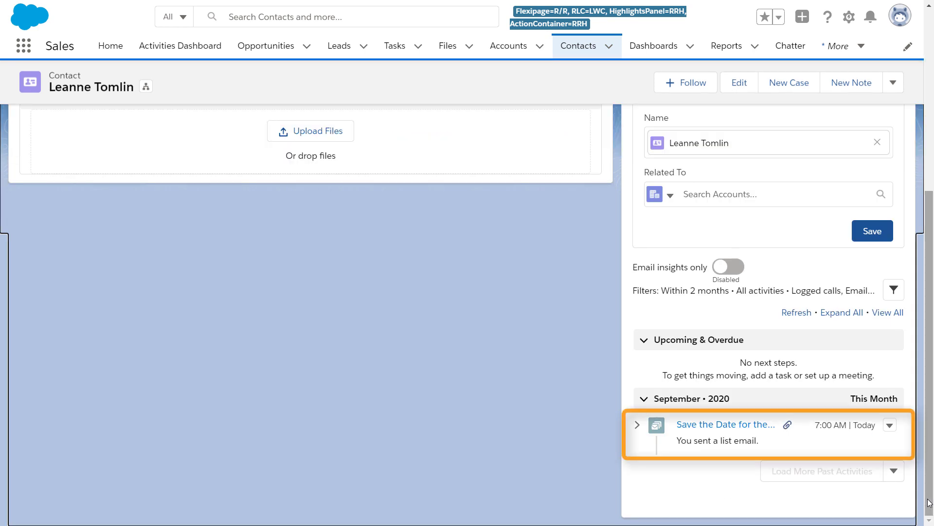